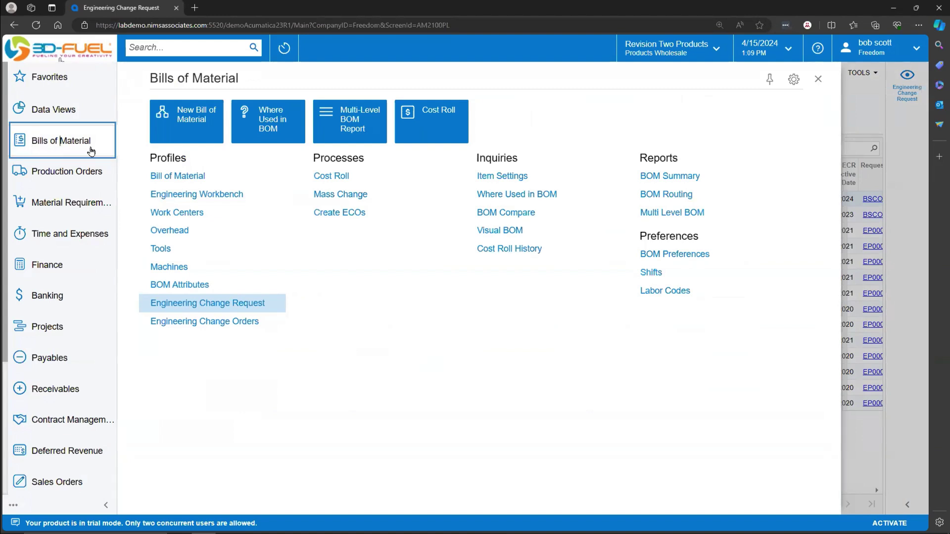
# - Open the Engineering Change Request list from the Bills of Material profiles
pyautogui.click(216, 309)
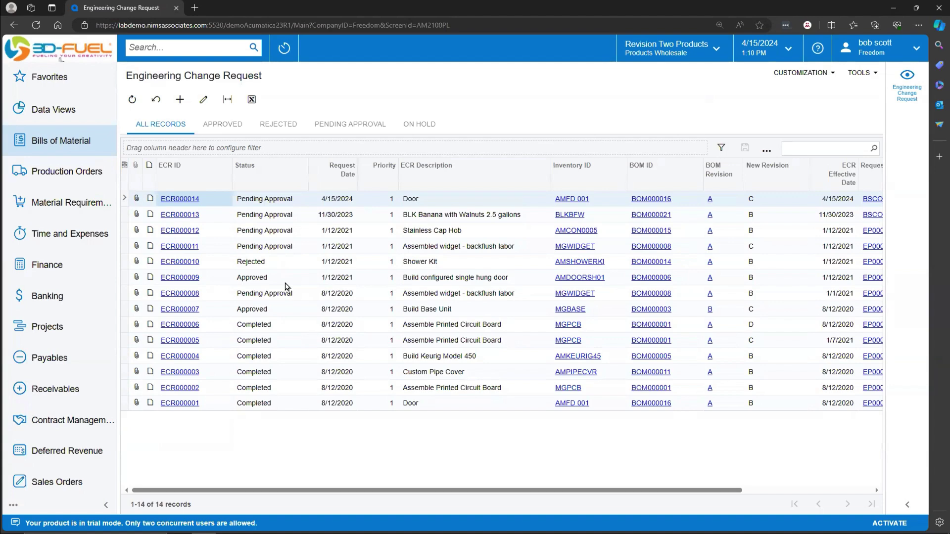
# - Create a new engineering change request based on BOM000010 revision A
pyautogui.click(181, 100)
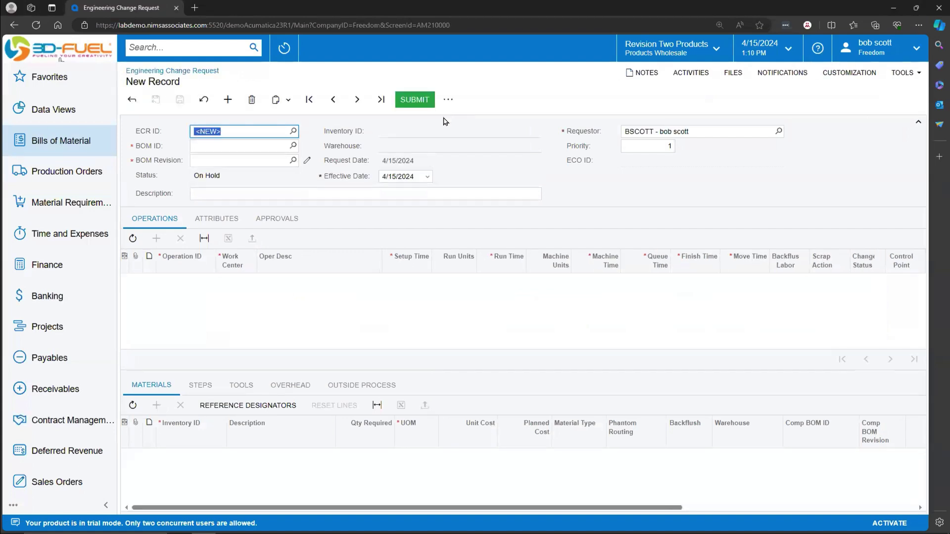
pyautogui.click(294, 146)
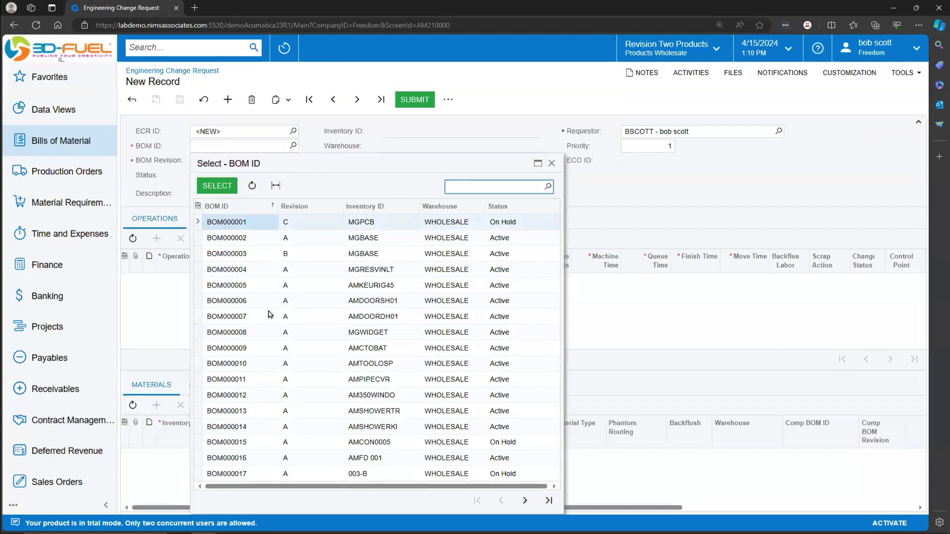
pyautogui.doubleClick(262, 363)
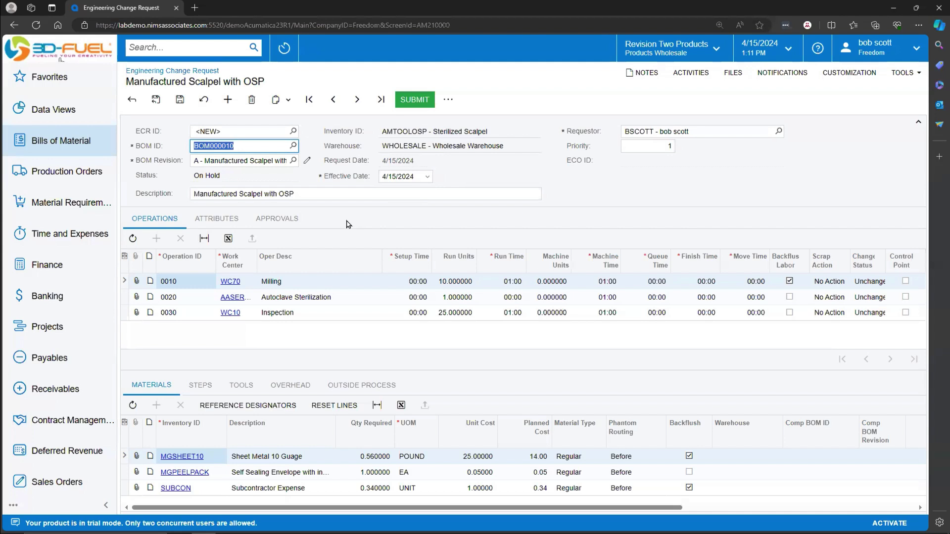
# - Save the request as ECR000015 and set the Milling operation's setup time to 01:00
pyautogui.click(181, 99)
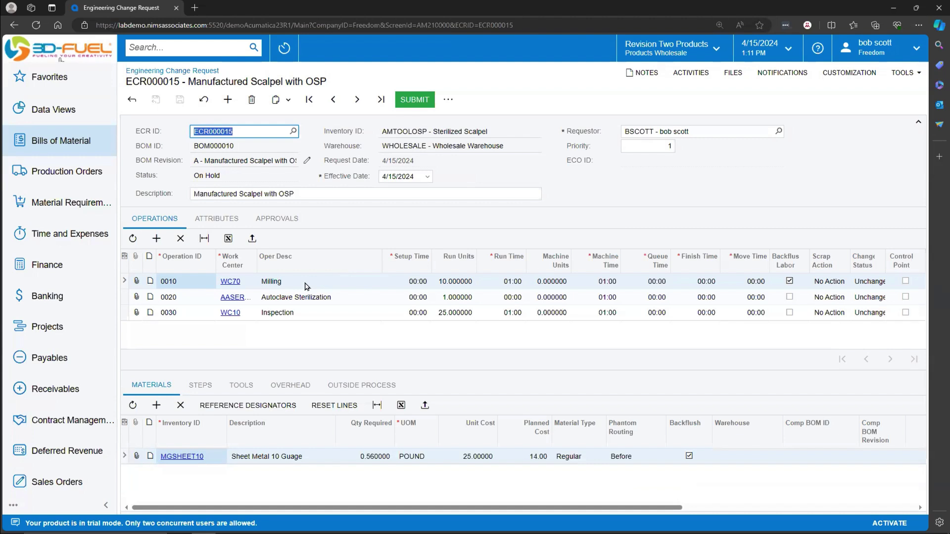
pyautogui.click(420, 283)
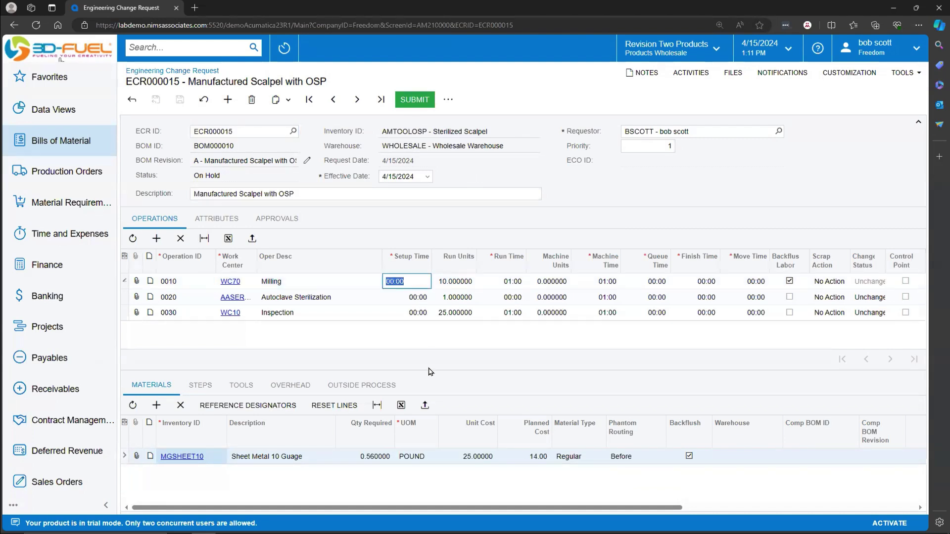
pyautogui.write('01:00')
pyautogui.press('Tab')
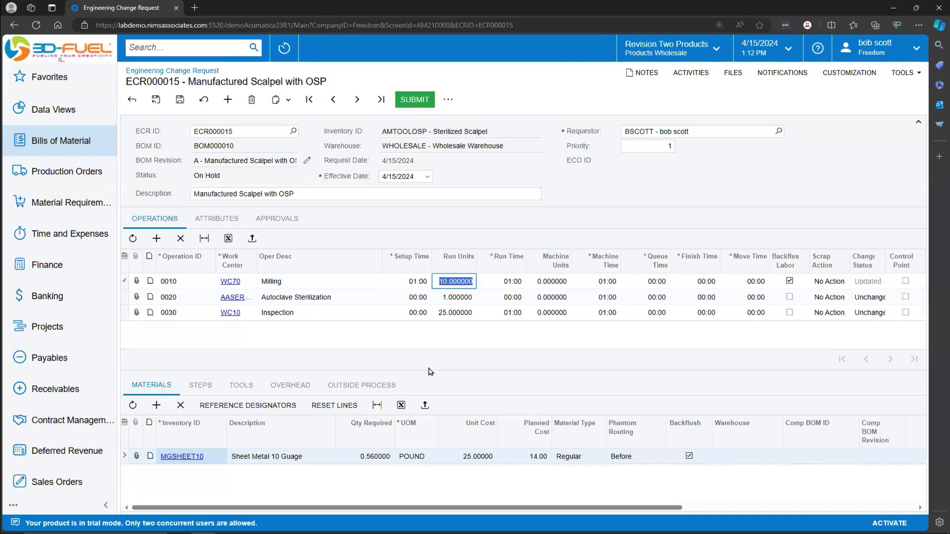
# - Add material 10-1040-02 Brace to the Milling operation and save the request
pyautogui.click(157, 406)
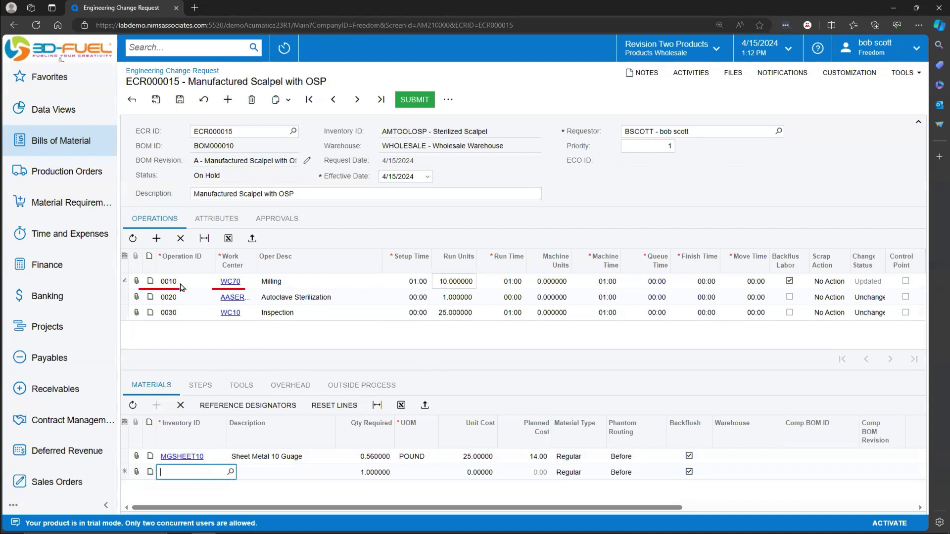
pyautogui.click(231, 472)
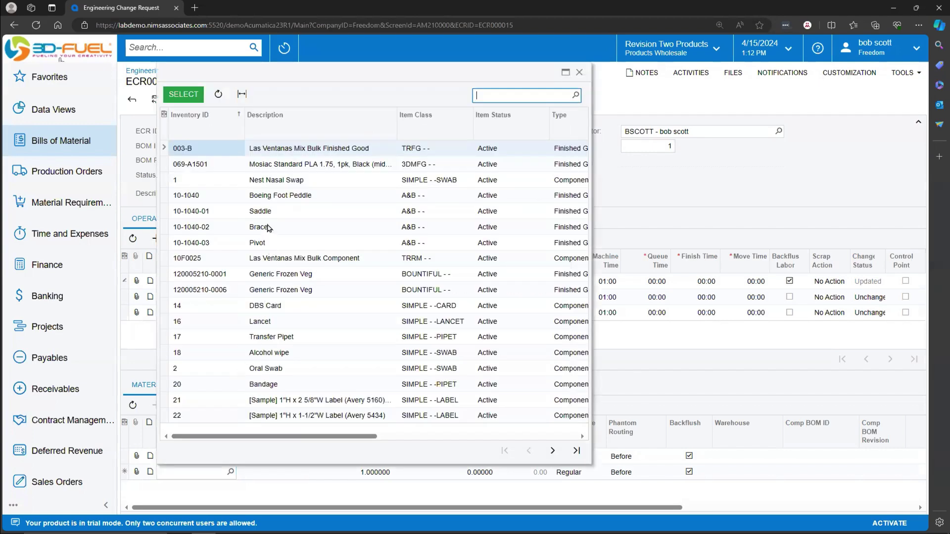
pyautogui.doubleClick(268, 227)
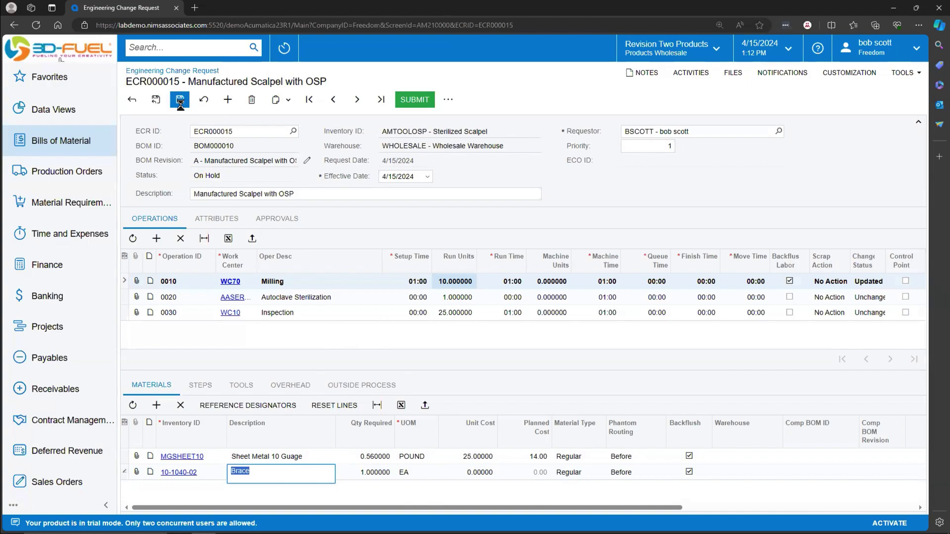
pyautogui.hotkey('ctrl', 's')
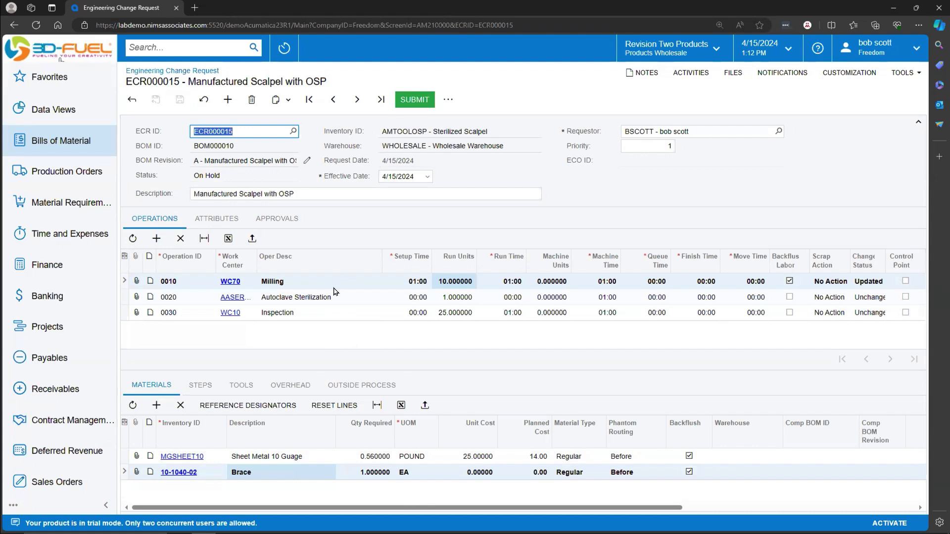
# - Run Compare BOM on ECR000015 against BOM000010 revision A, then return to the request
pyautogui.click(448, 99)
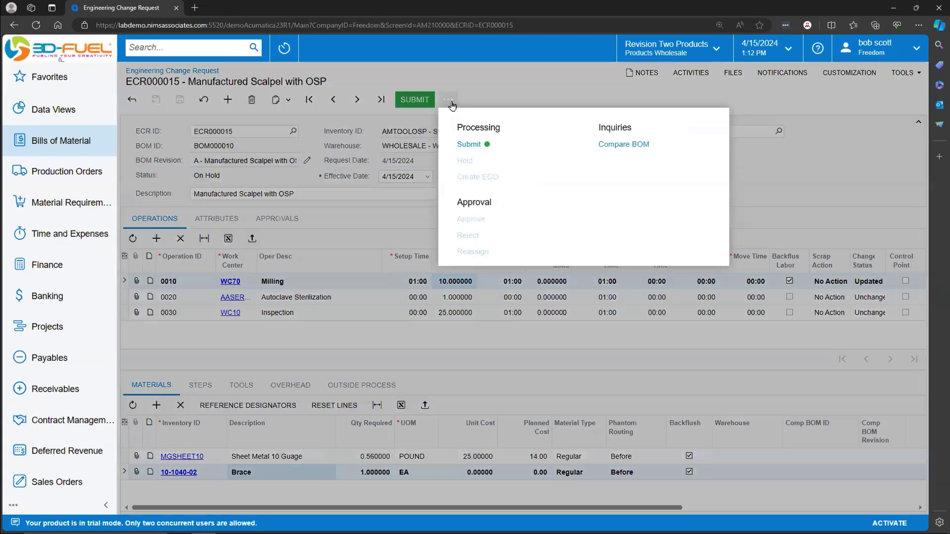
pyautogui.click(623, 146)
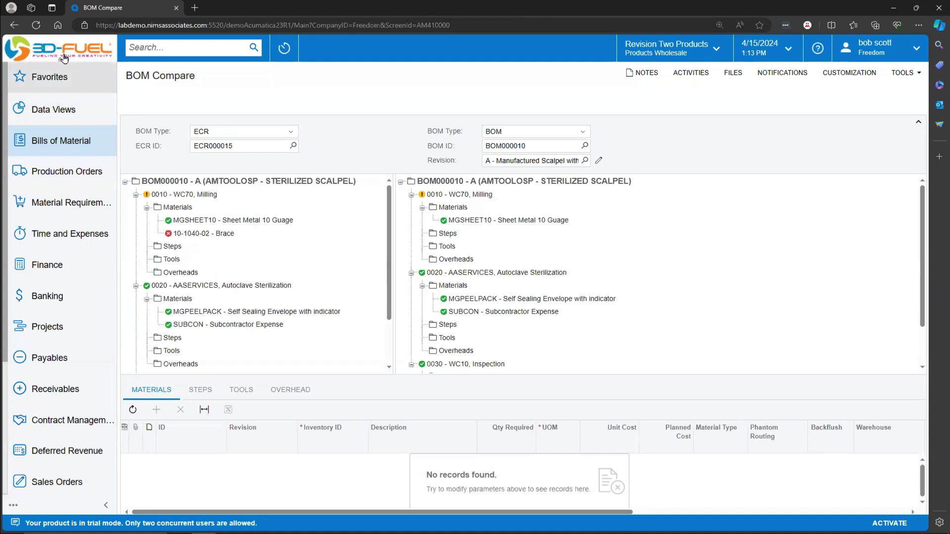
pyautogui.hotkey('alt', 'Left')
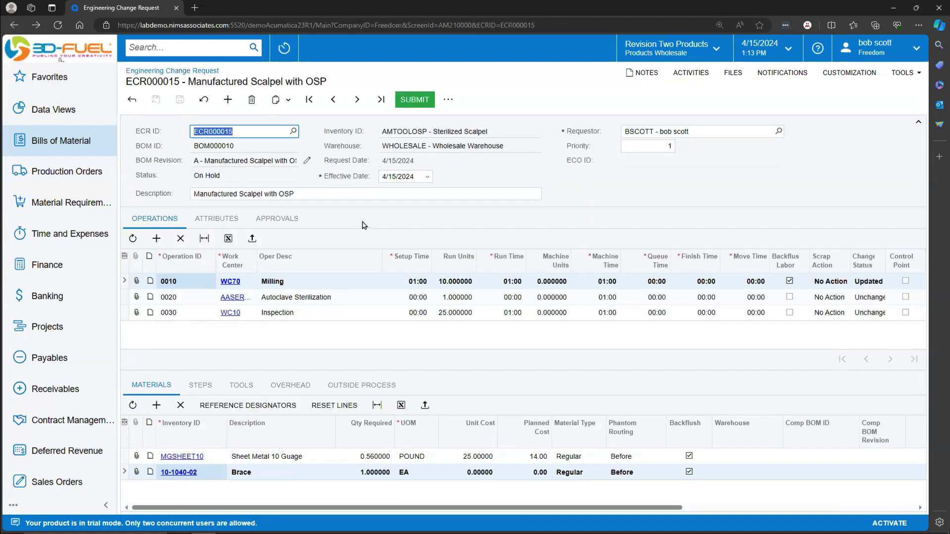
# - Submit ECR000015 for approval and check the pending Executive workgroup approver
pyautogui.click(414, 100)
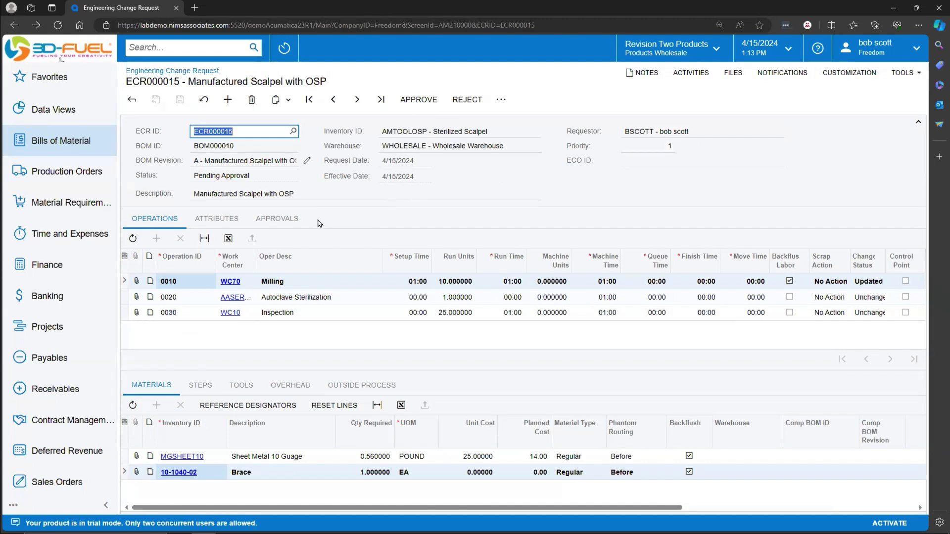
pyautogui.click(287, 221)
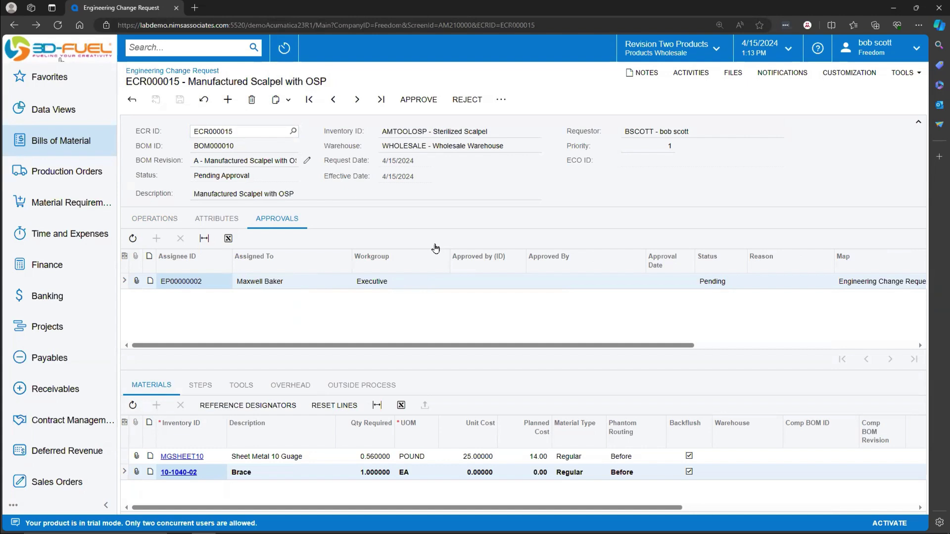
# - Approve ECR000015, create an ECO from it, and go to the Create ECOs process
pyautogui.click(425, 102)
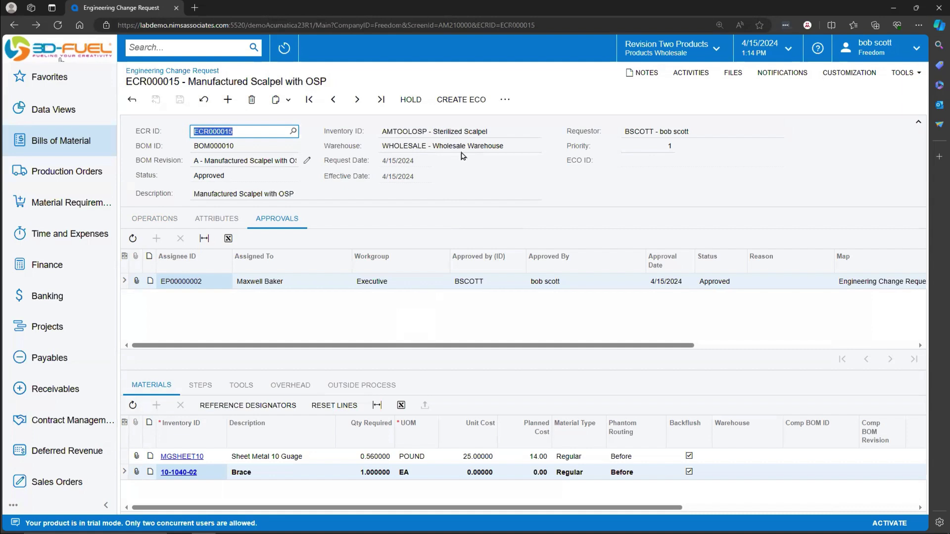
pyautogui.click(465, 101)
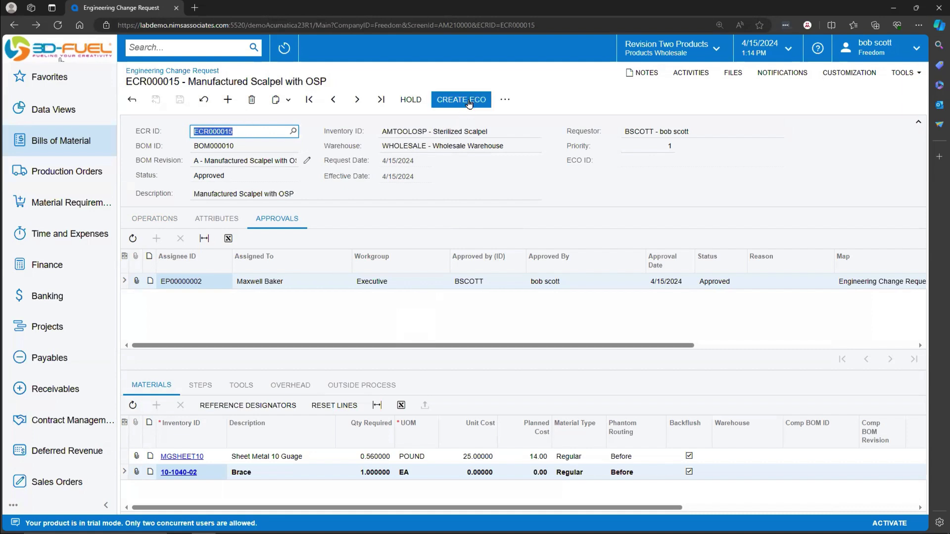
pyautogui.click(73, 148)
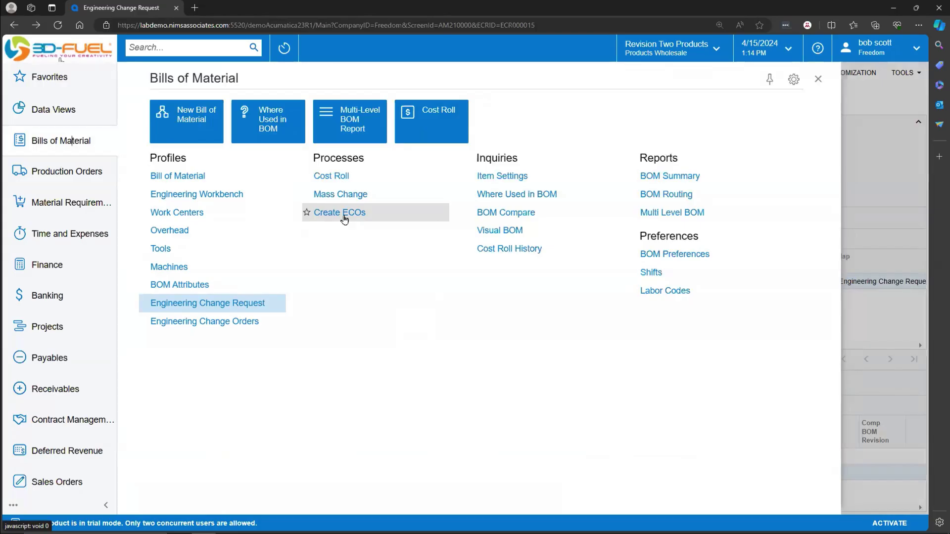
pyautogui.click(344, 219)
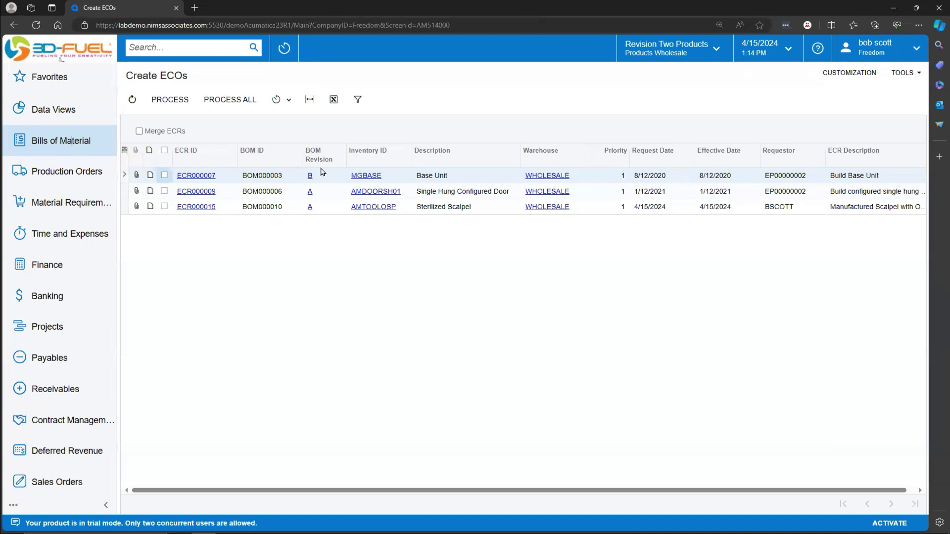
# - With Merge ECRs enabled, process ECR000015 into an engineering change order
pyautogui.click(139, 131)
pyautogui.click(164, 206)
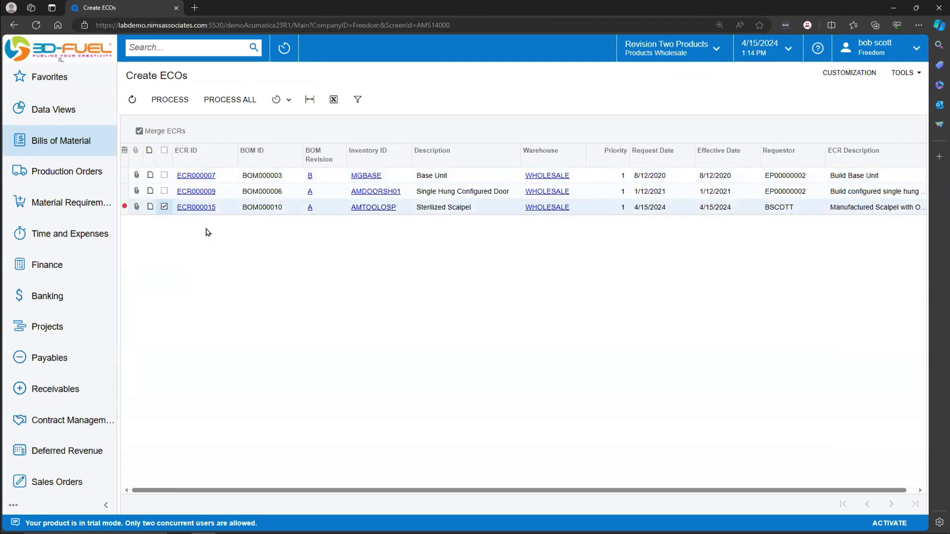
pyautogui.click(170, 99)
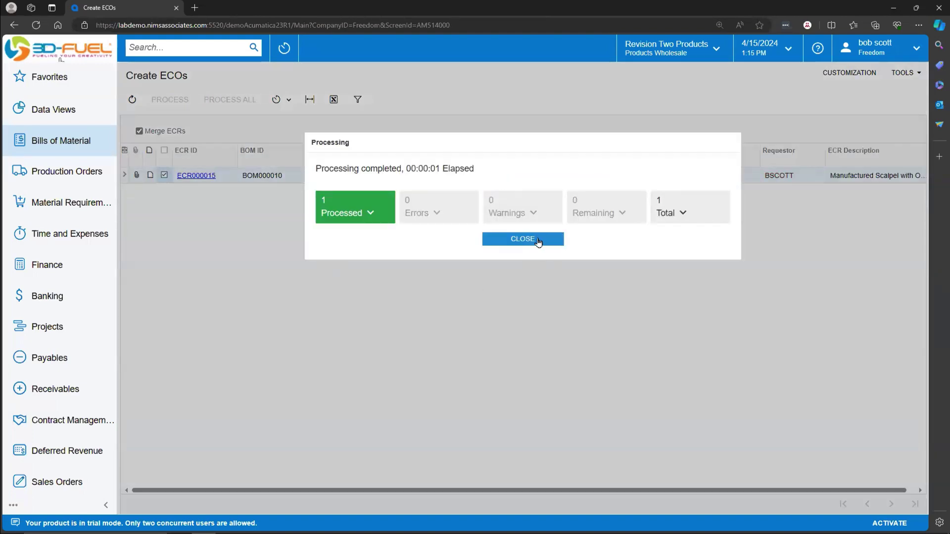
pyautogui.click(537, 239)
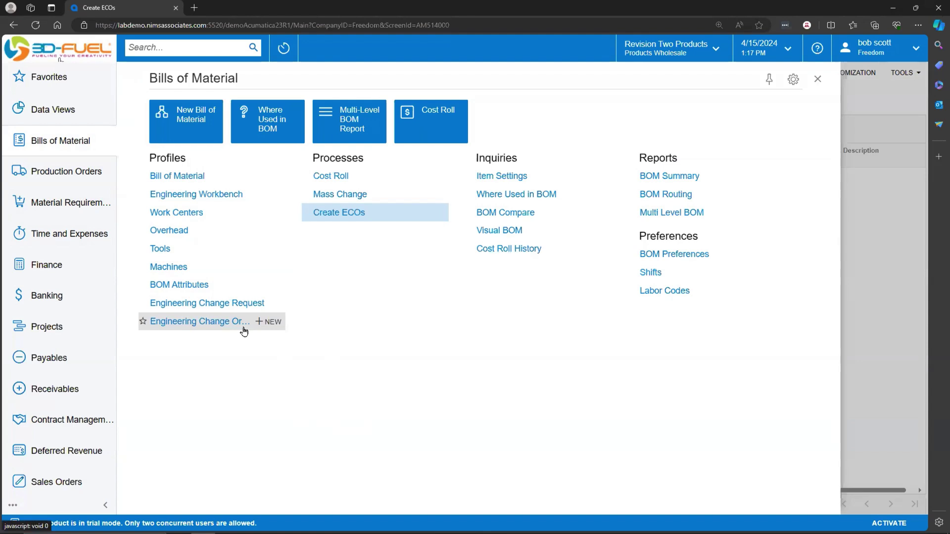
# - Open ECO000007 for BOM000010 from the Engineering Change Orders list
pyautogui.click(244, 329)
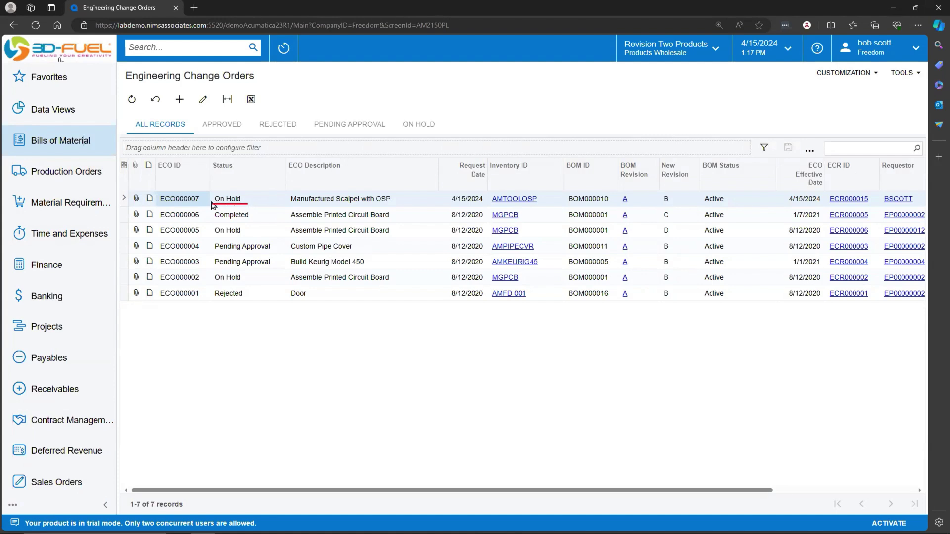
pyautogui.click(259, 202)
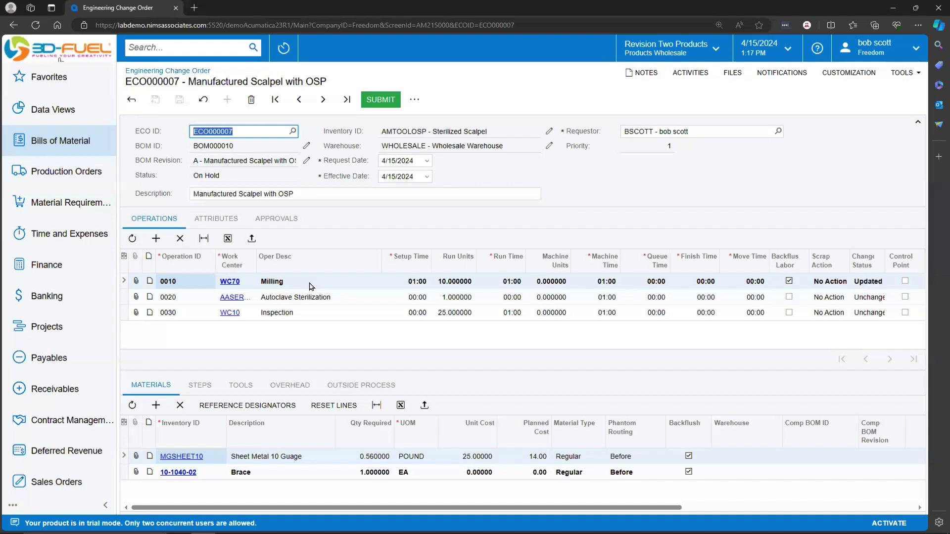
pyautogui.click(415, 100)
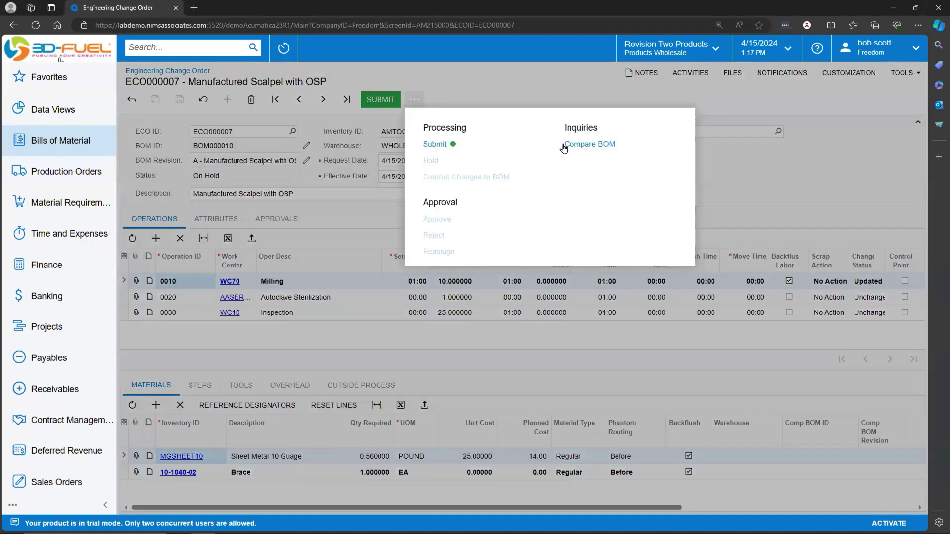
pyautogui.click(613, 149)
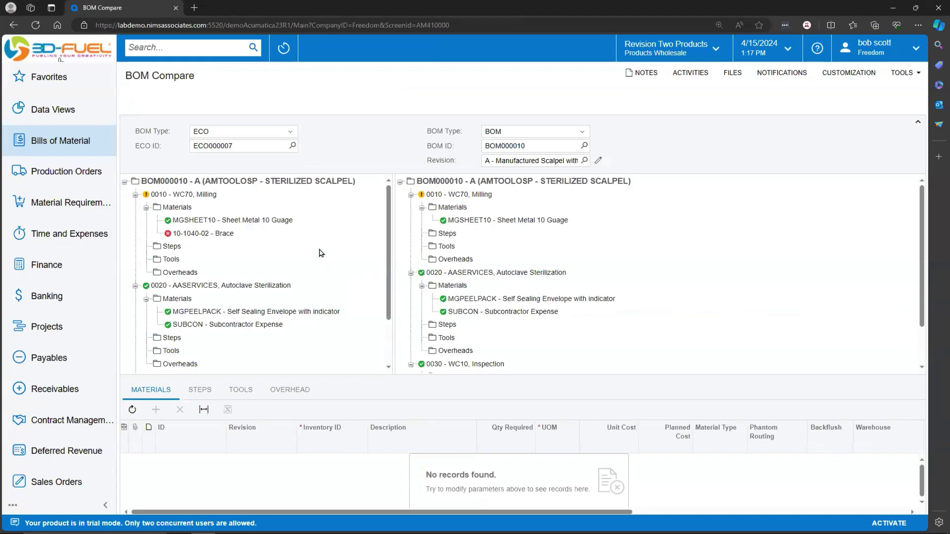
pyautogui.click(182, 197)
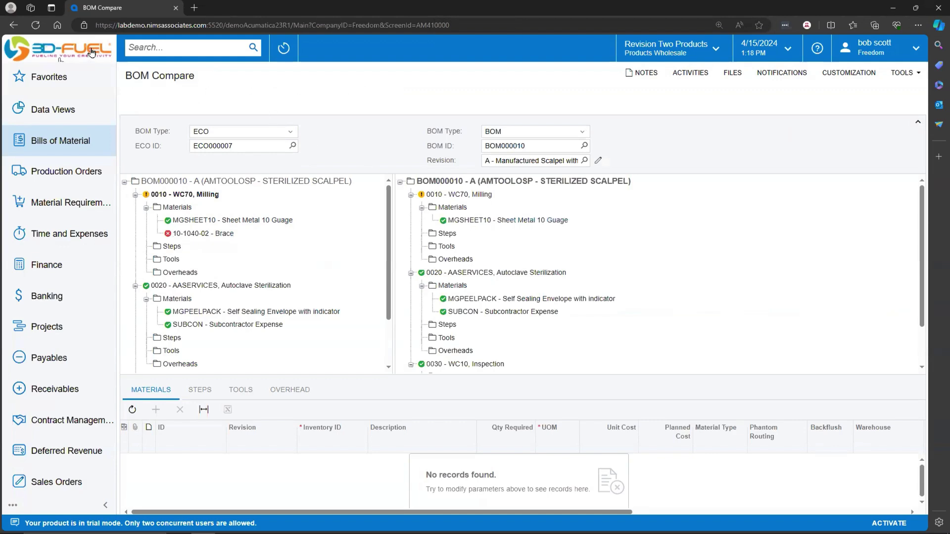
pyautogui.click(12, 27)
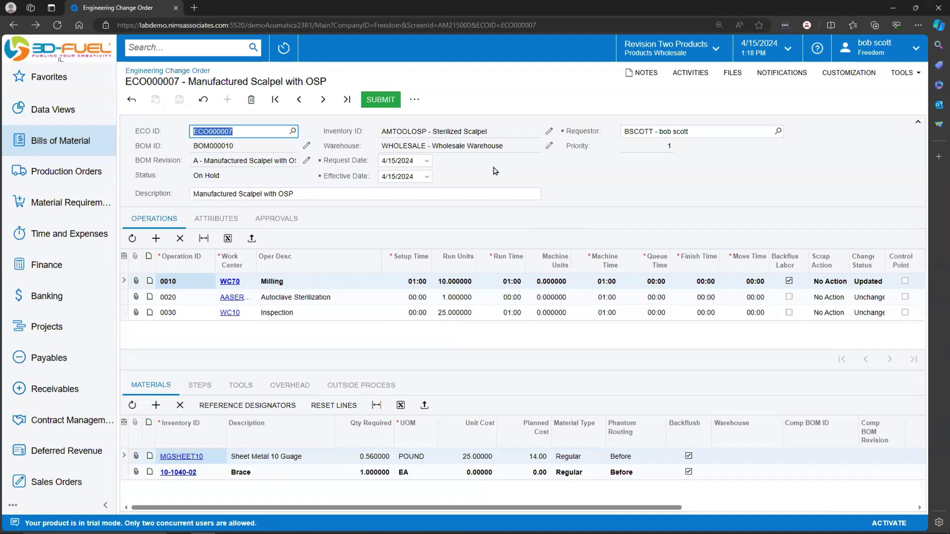
# - Submit and approve ECO000007, then commit its changes to create BOM000010 revision B
pyautogui.click(380, 101)
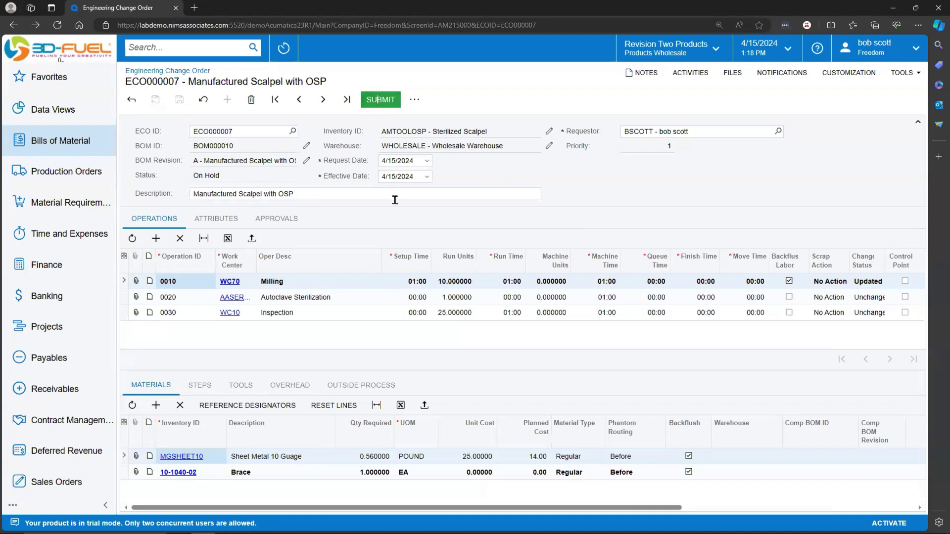
pyautogui.click(293, 219)
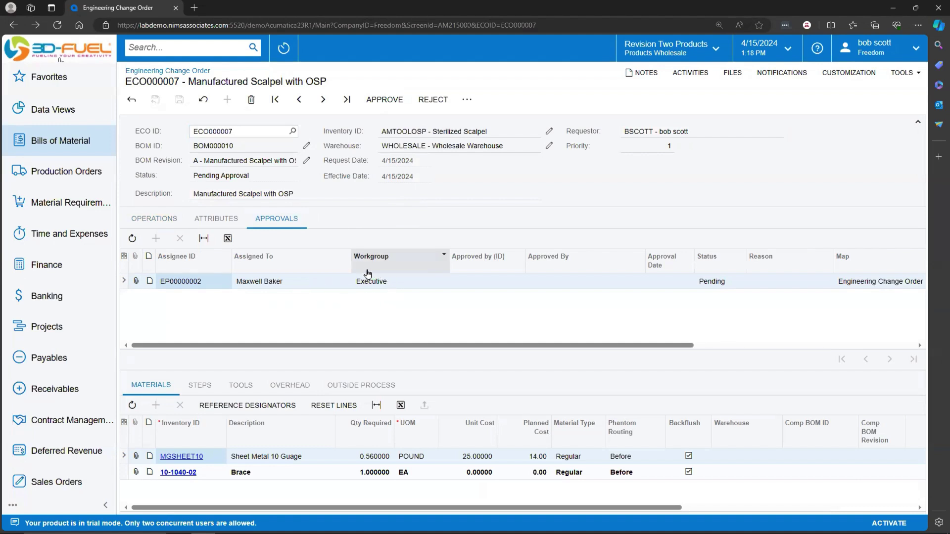
pyautogui.click(386, 107)
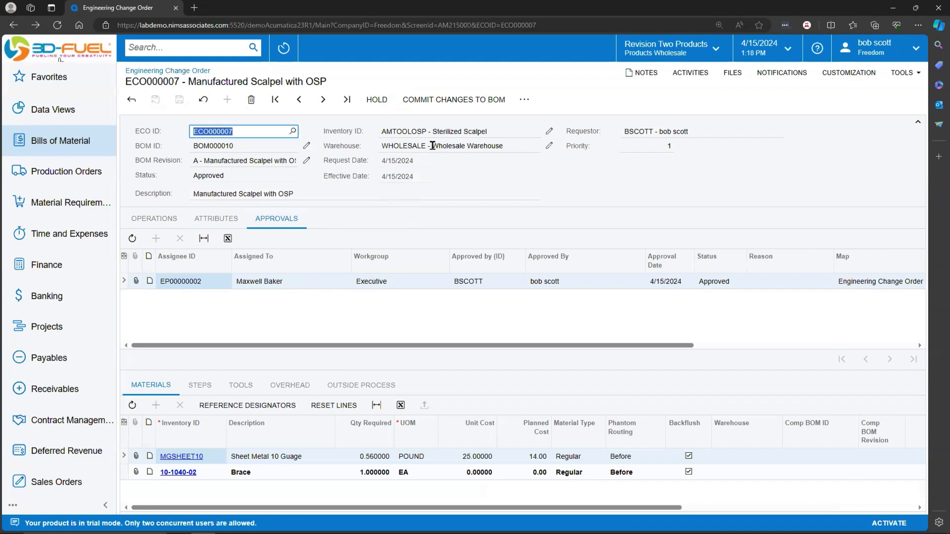
pyautogui.click(451, 104)
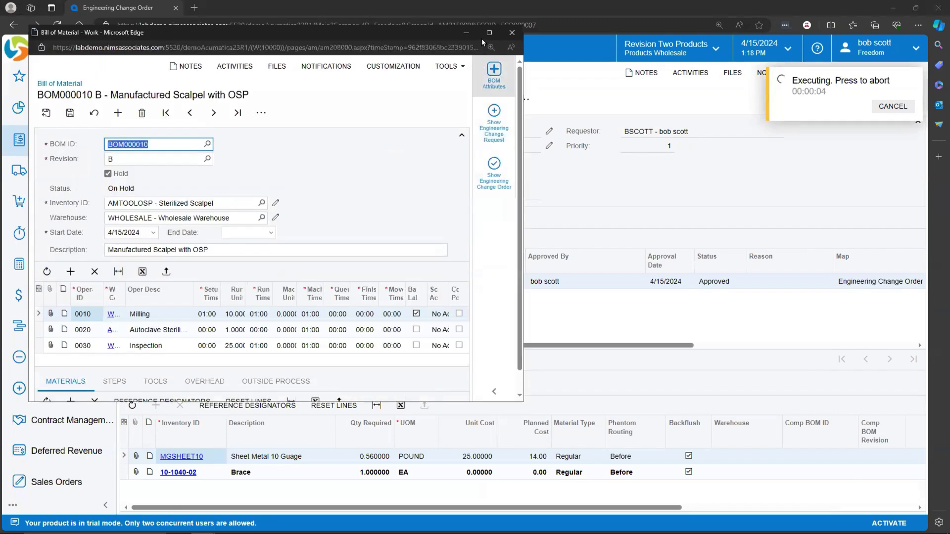
# - Release BOM000010 revision B from hold, save it as Active, and return to ECO000007
pyautogui.click(489, 33)
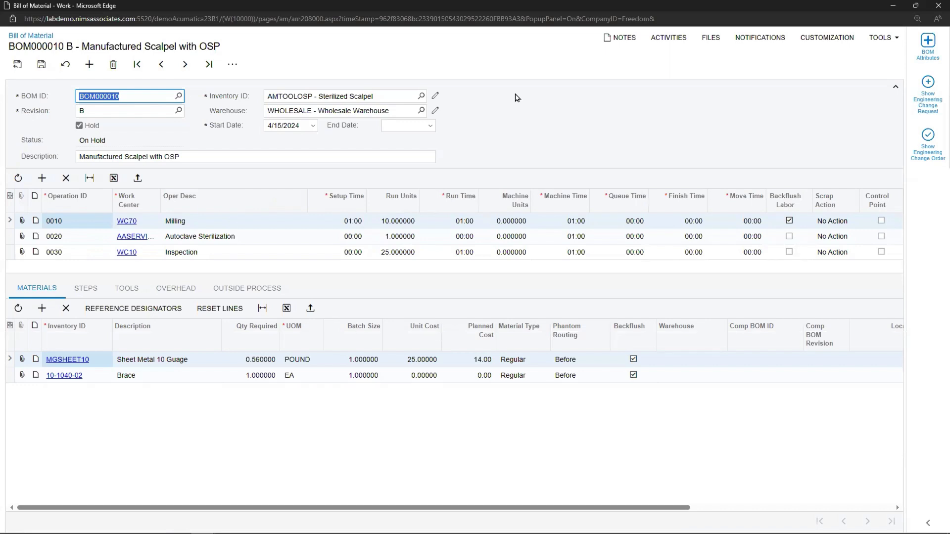
pyautogui.click(95, 114)
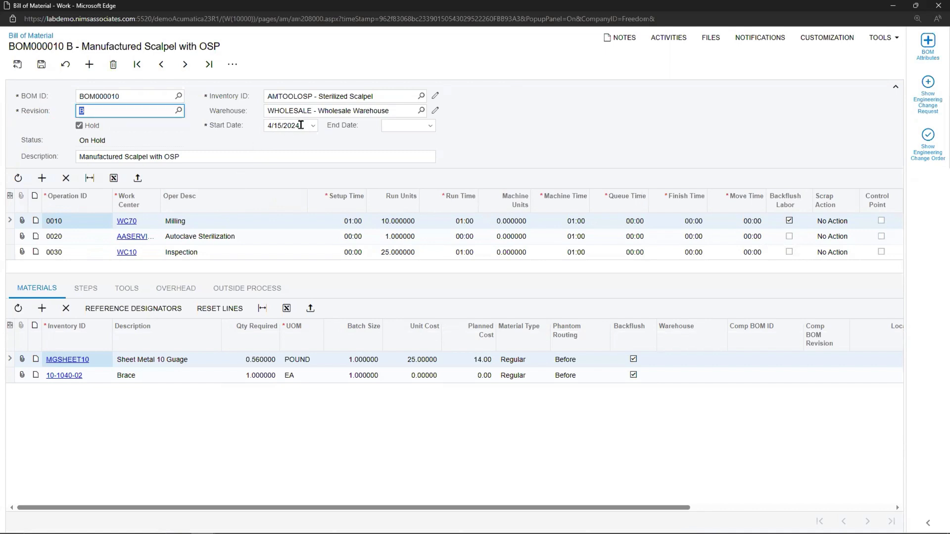
pyautogui.click(301, 124)
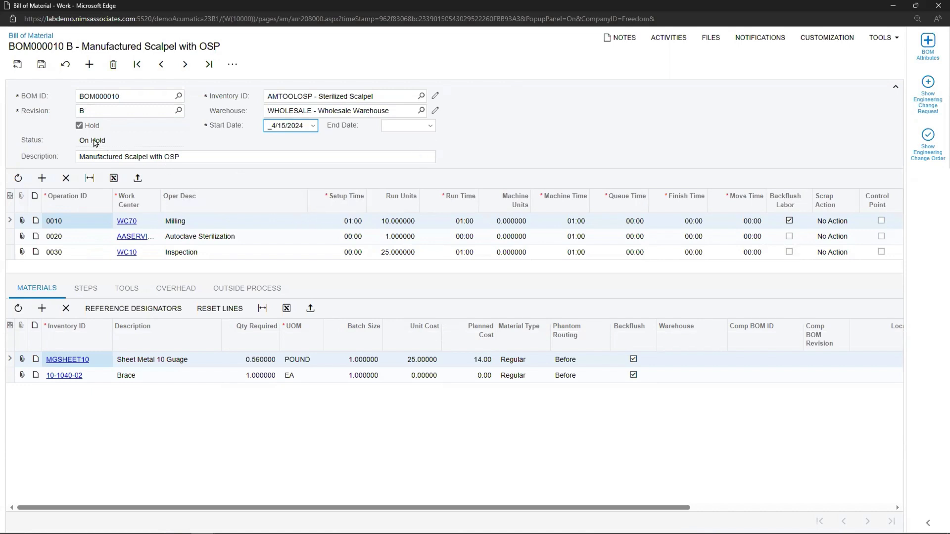
pyautogui.click(79, 126)
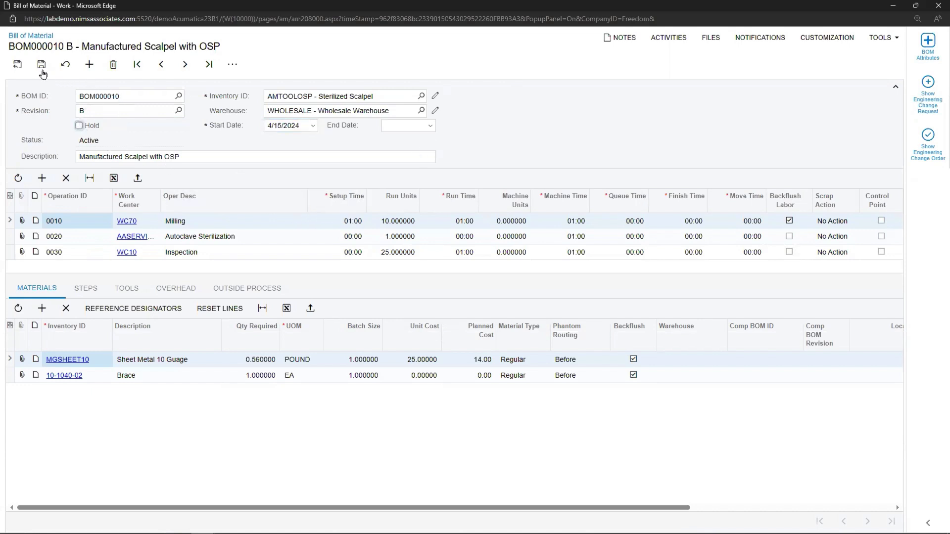
pyautogui.click(41, 65)
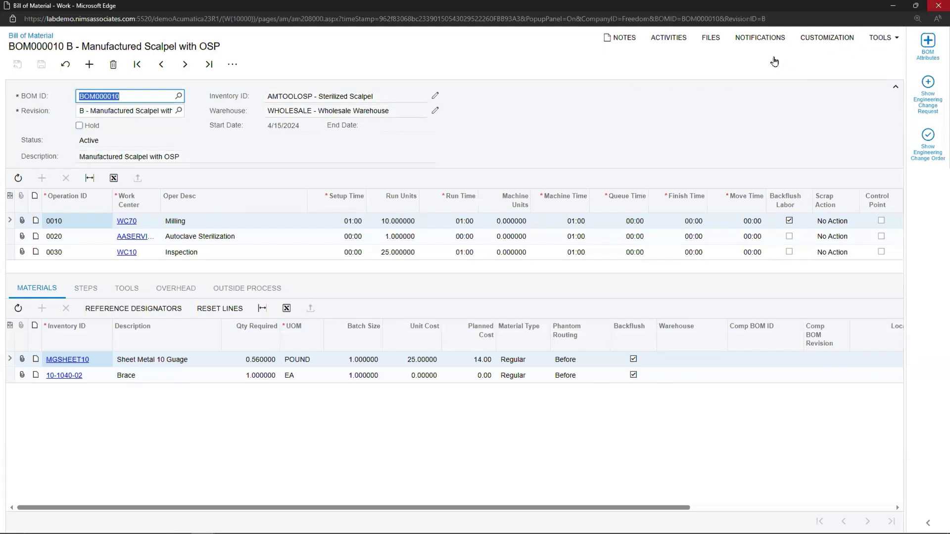
pyautogui.click(938, 6)
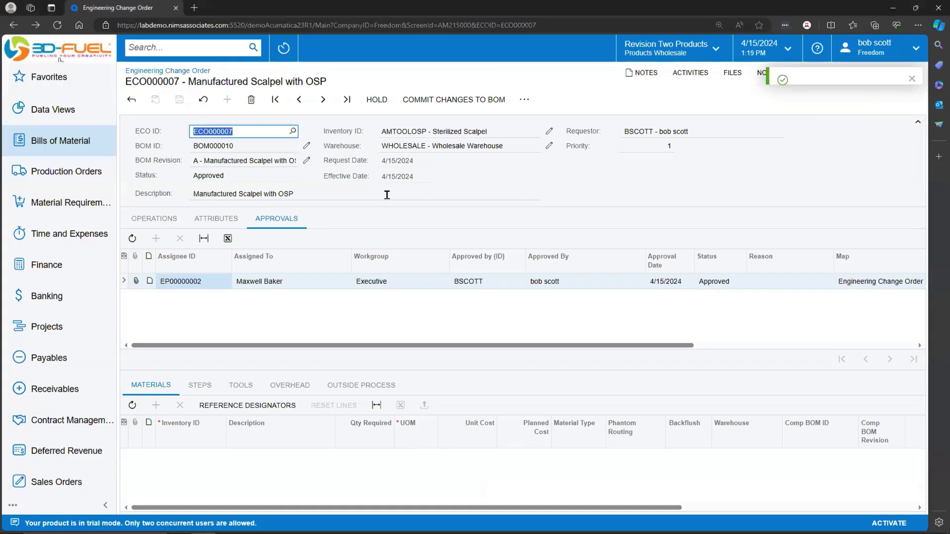